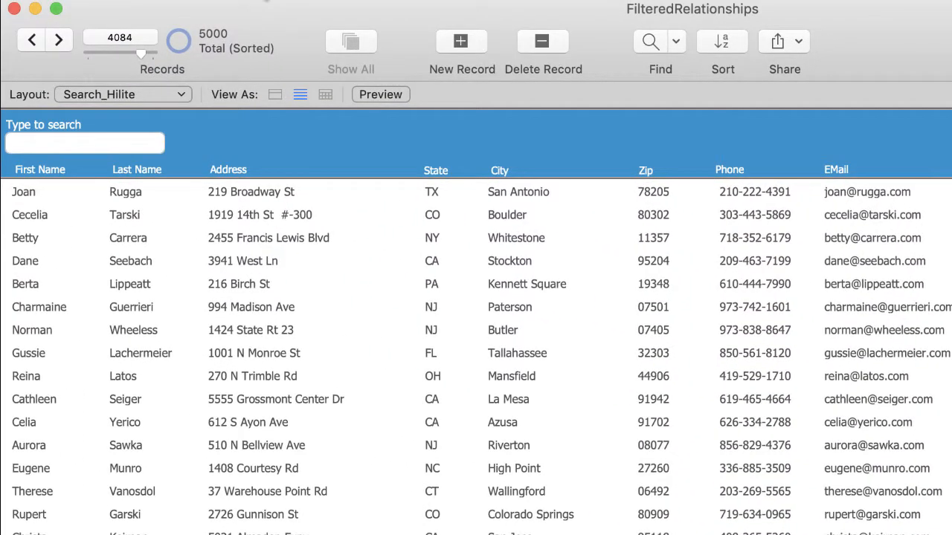
Step: Start exporting the records to a tab-delimited file named companies.tab in the Normalizatrion folder
left_click(257, 0)
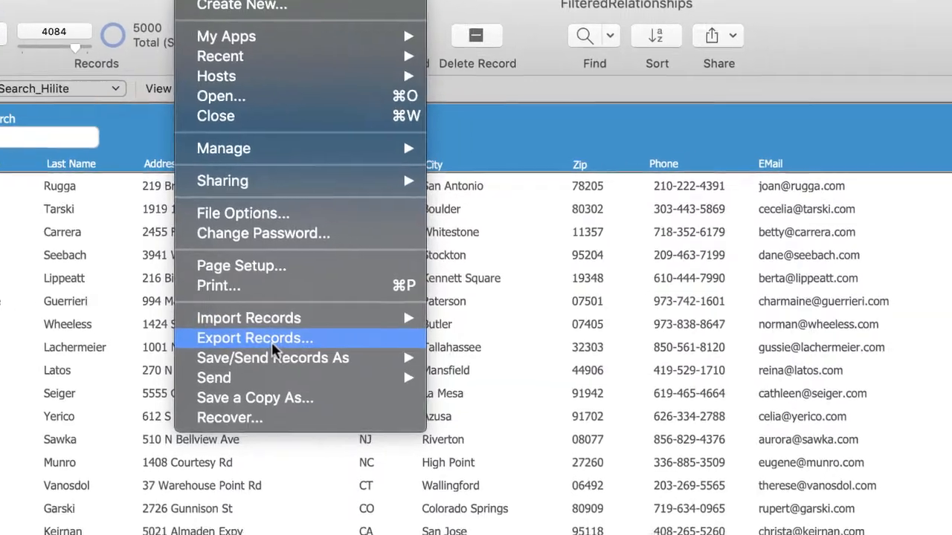
left_click(338, 351)
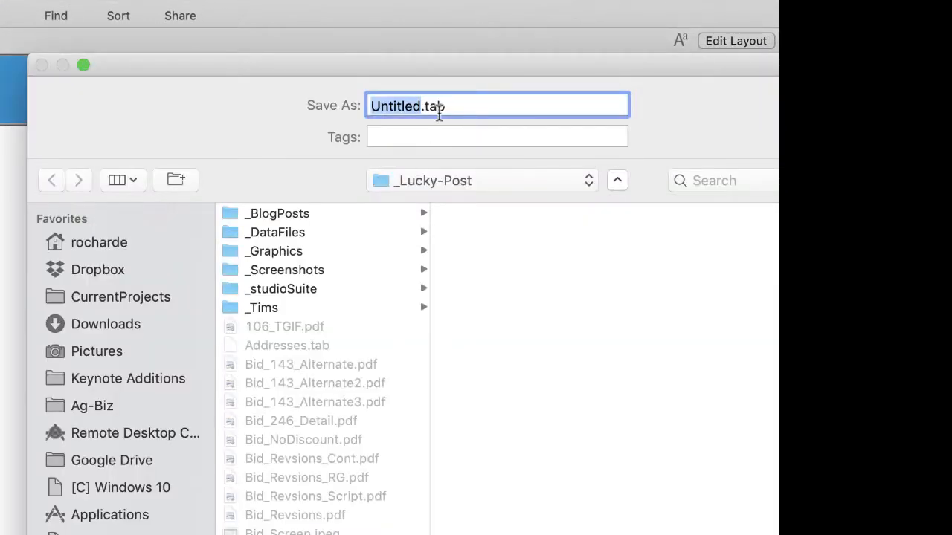
type("companies")
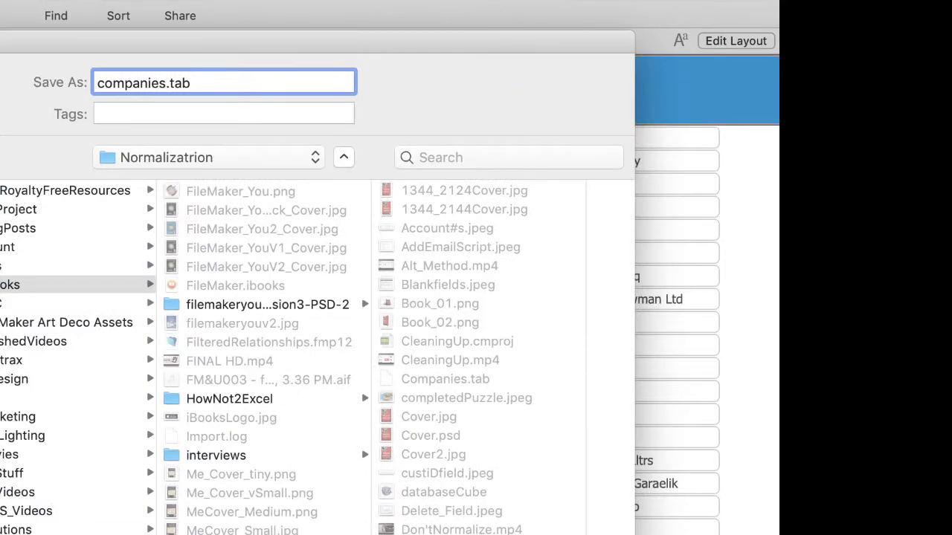
key("Return")
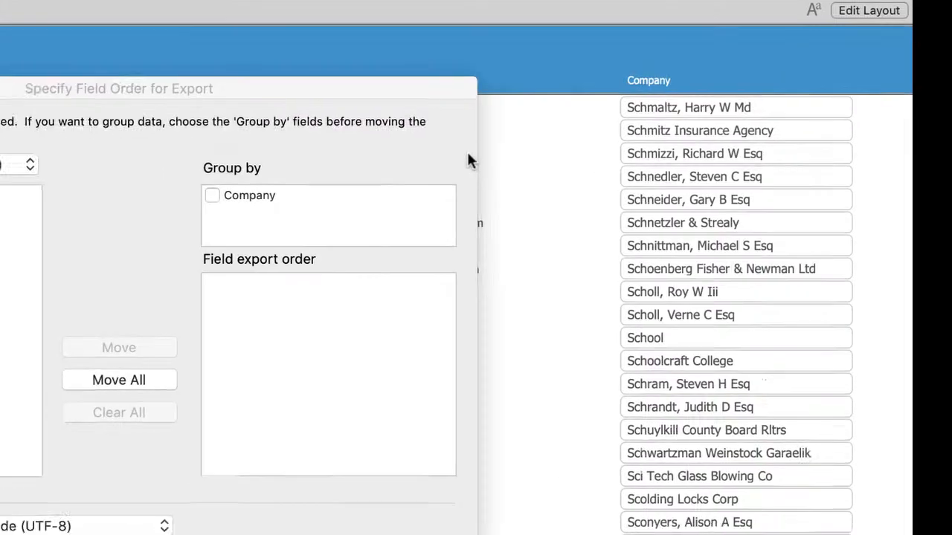
Step: Group the export by Company, include only the Company field in the export order, and export the records
left_click(494, 132)
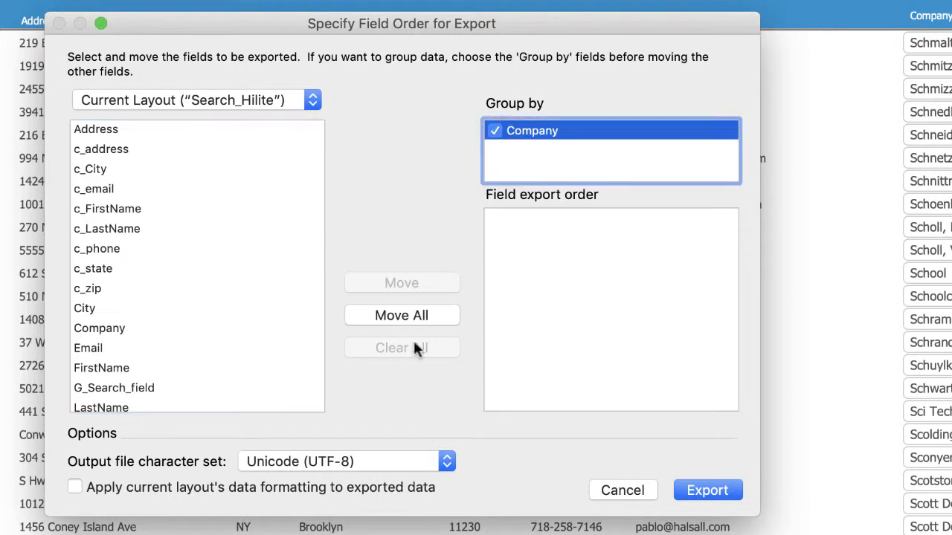
double_click(99, 329)
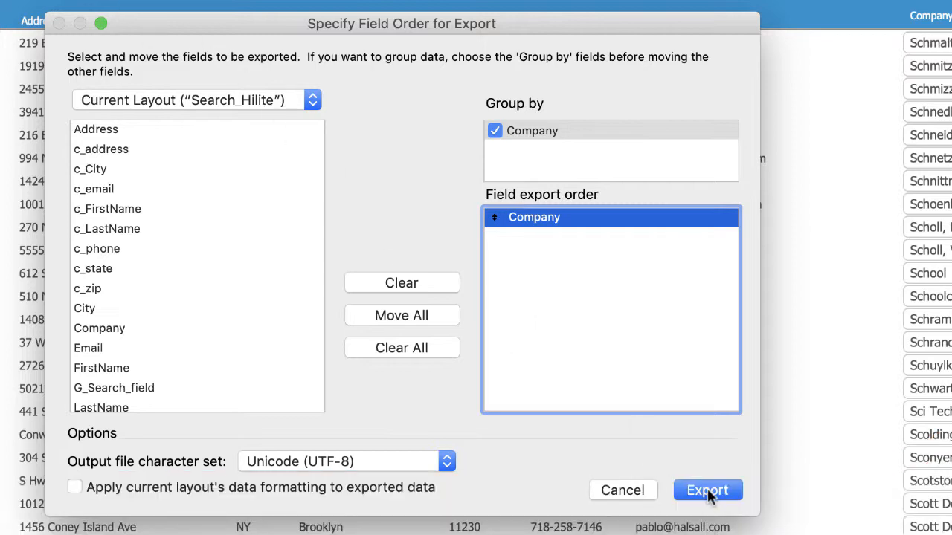
left_click(707, 492)
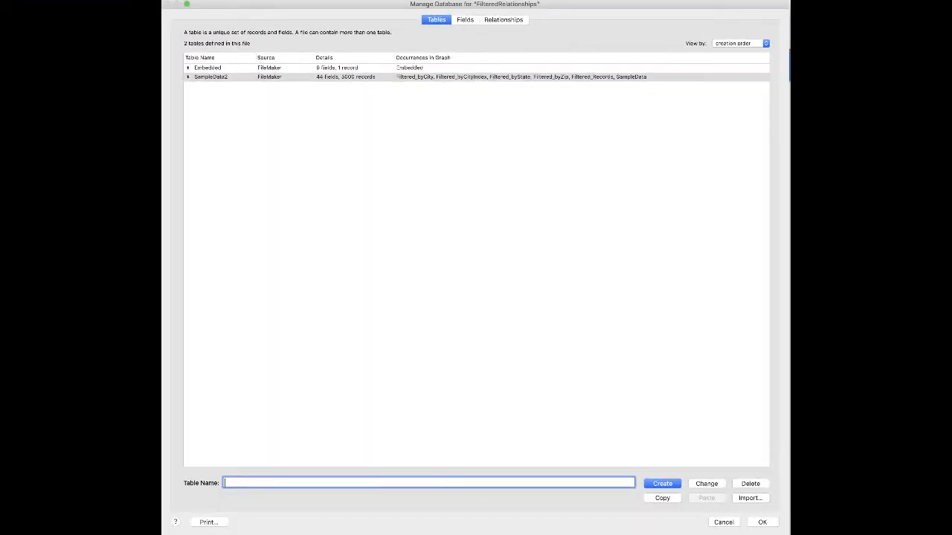
Step: Create a new table named Companies, add a Name field to it, and save the database changes
type("Companies")
left_click(659, 484)
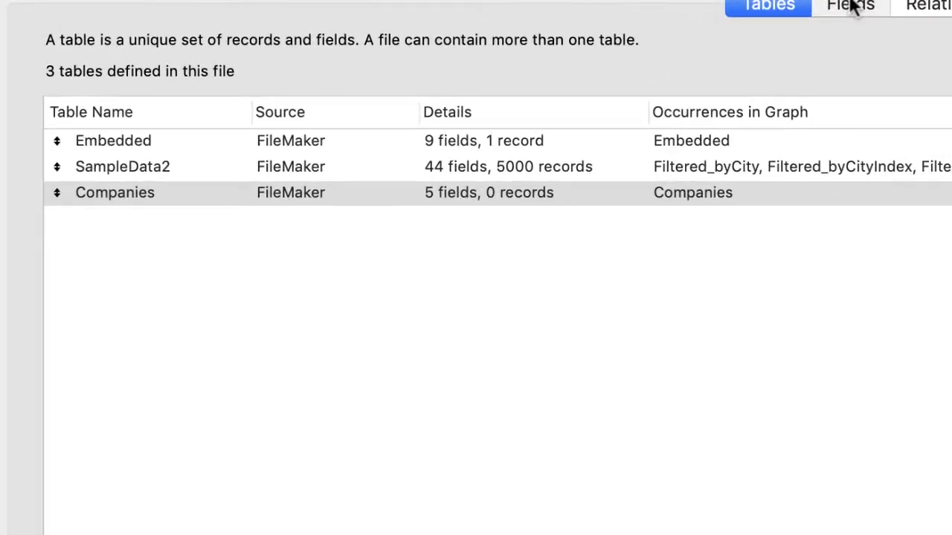
left_click(465, 19)
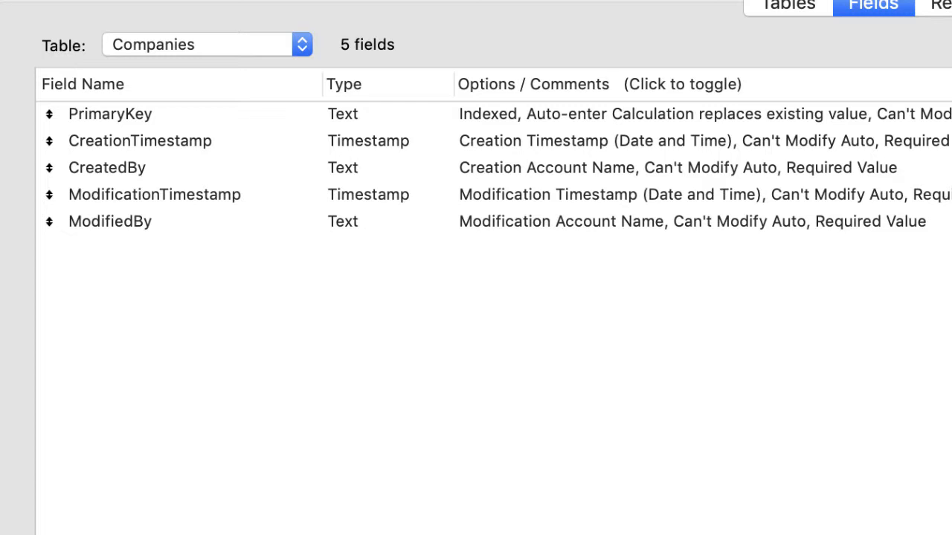
key("Return")
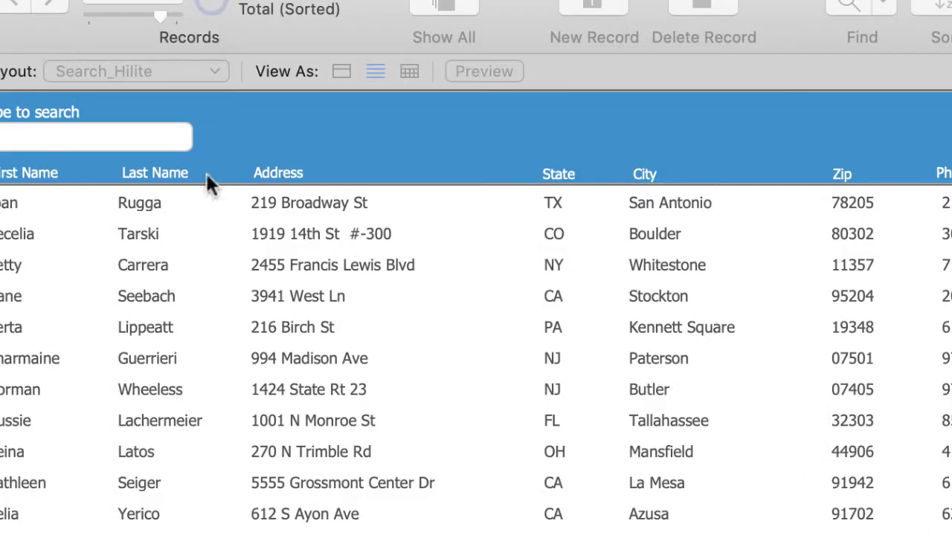
Step: Switch to the Companies layout and choose Companies.tab as the file to import records from
left_click(106, 67)
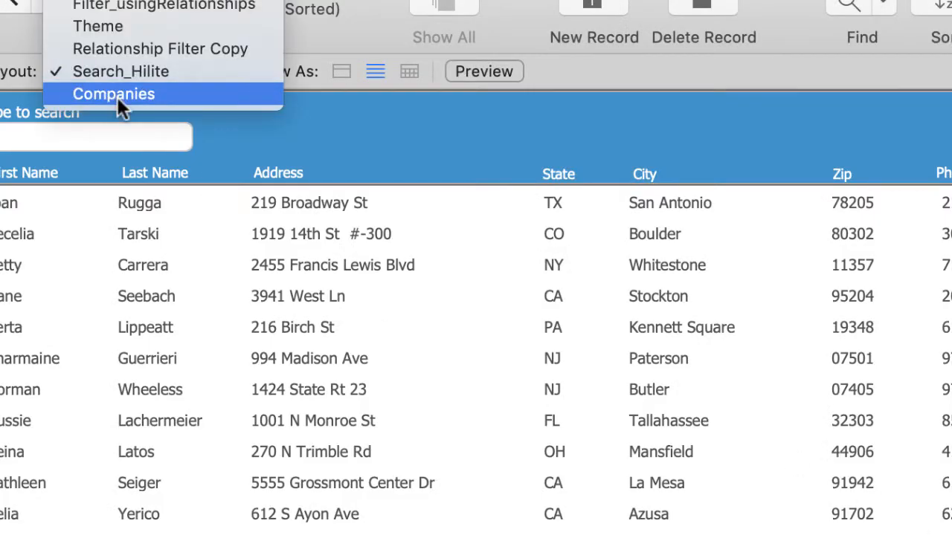
left_click(117, 95)
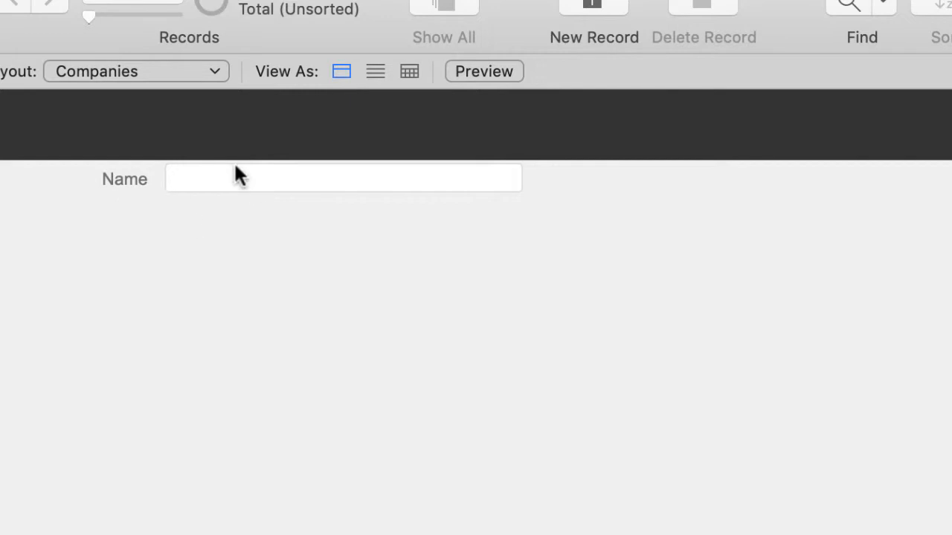
left_click(326, 0)
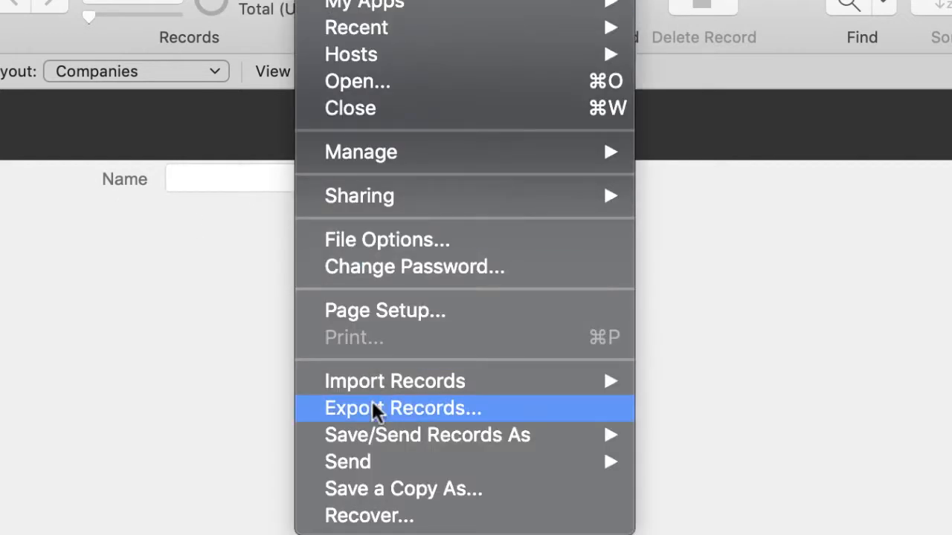
mouse_move(376, 382)
left_click(664, 378)
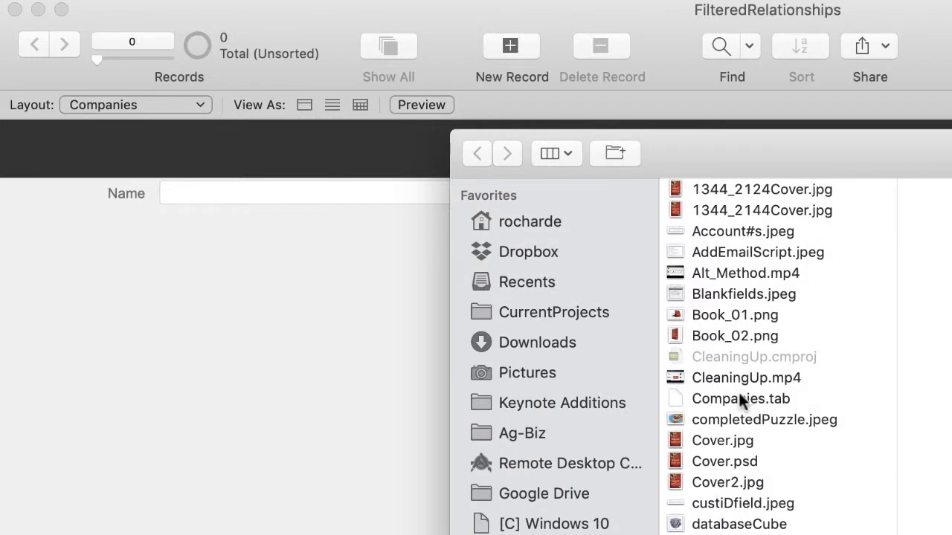
double_click(730, 399)
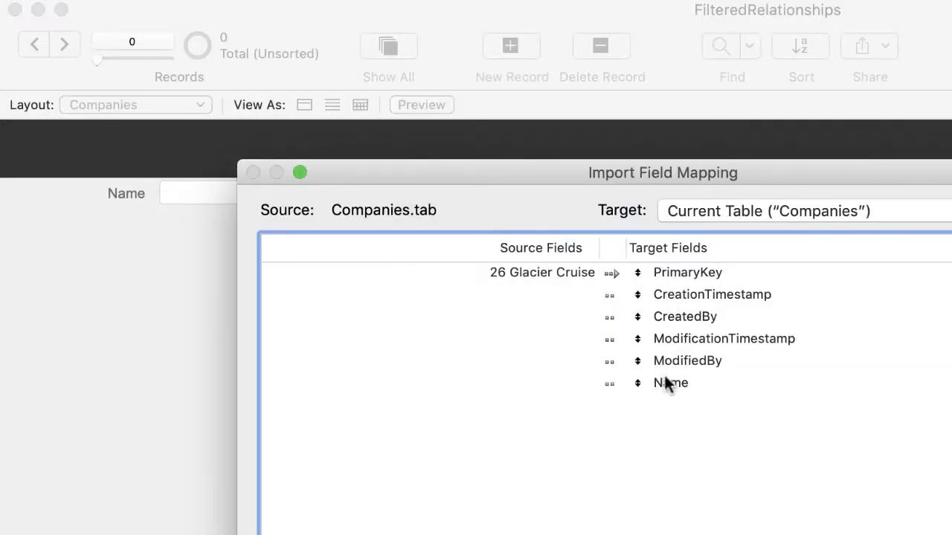
Step: Map the source column to the Name field and import the records with auto-enter options performed
left_click_drag(637, 383, 630, 270)
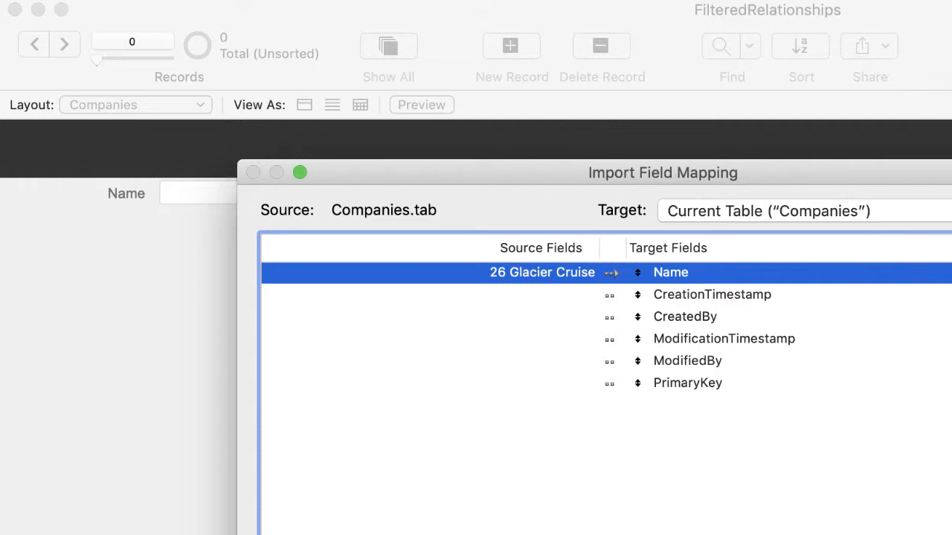
key("Return")
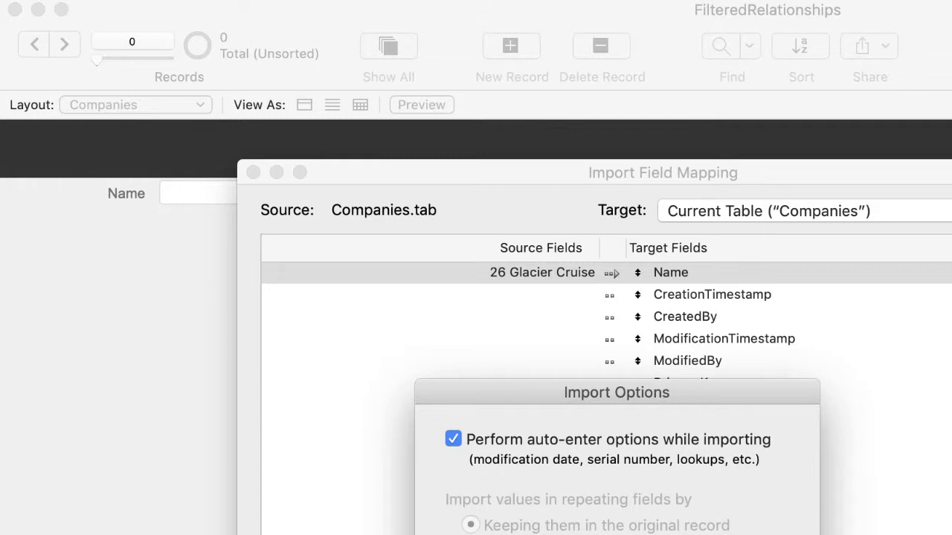
key("Return")
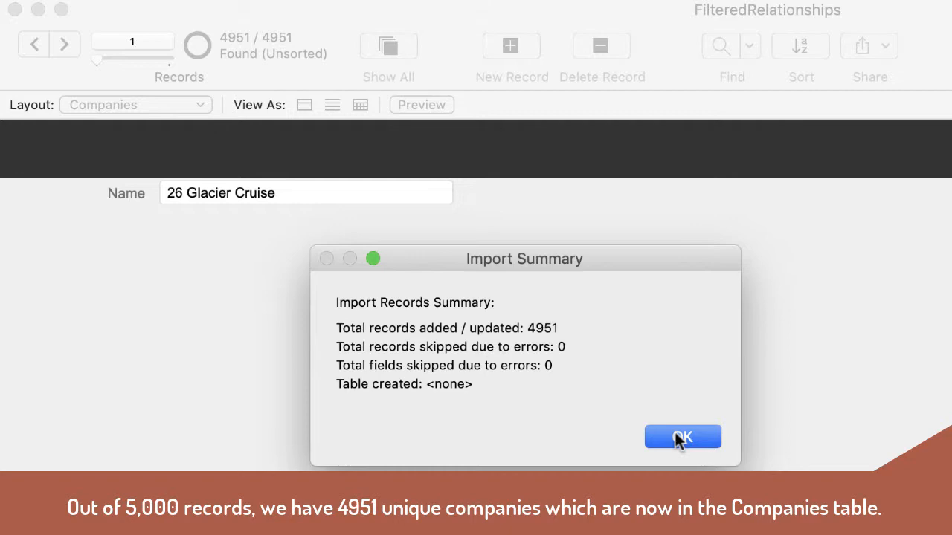
left_click(680, 438)
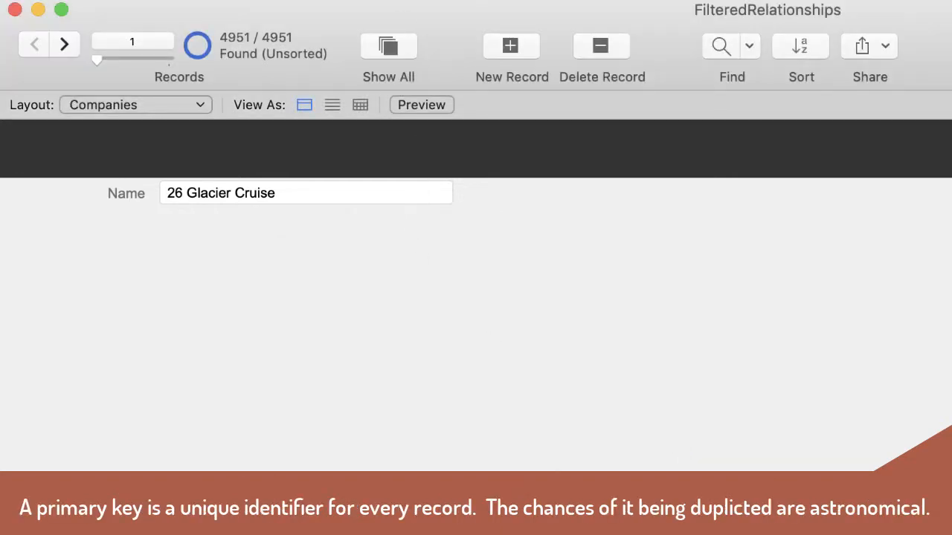
Step: Show the Companies records as a table and add the PrimaryKey field as a column beside Name
left_click(281, 2)
left_click(330, 140)
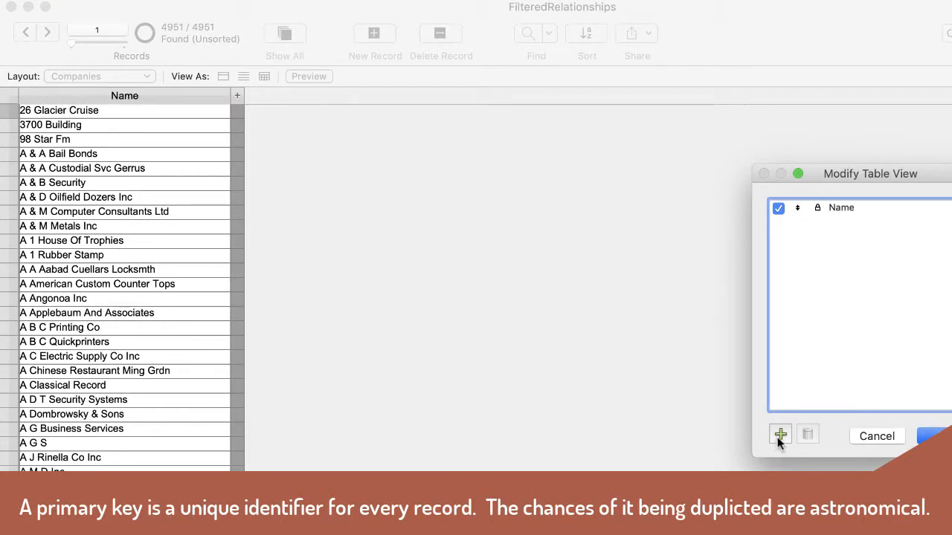
left_click(780, 436)
left_click(814, 242)
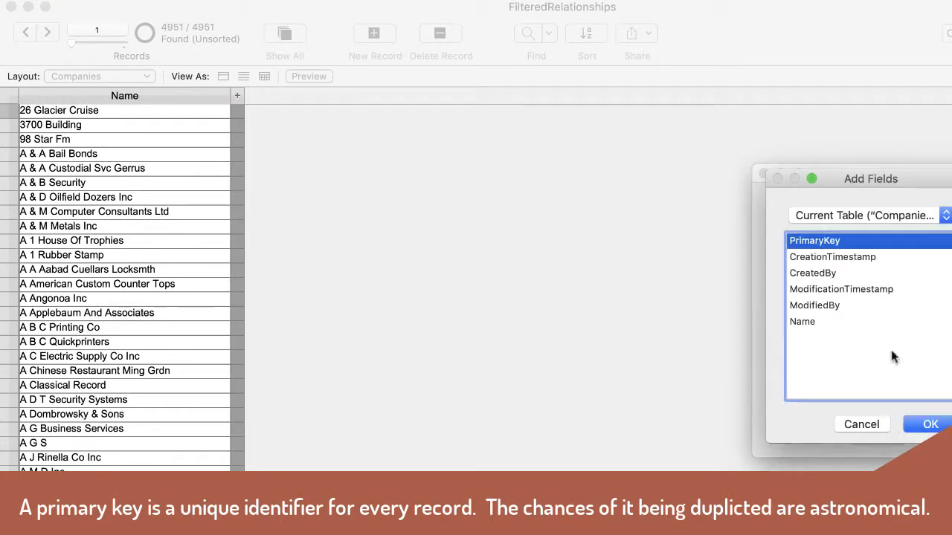
left_click(929, 424)
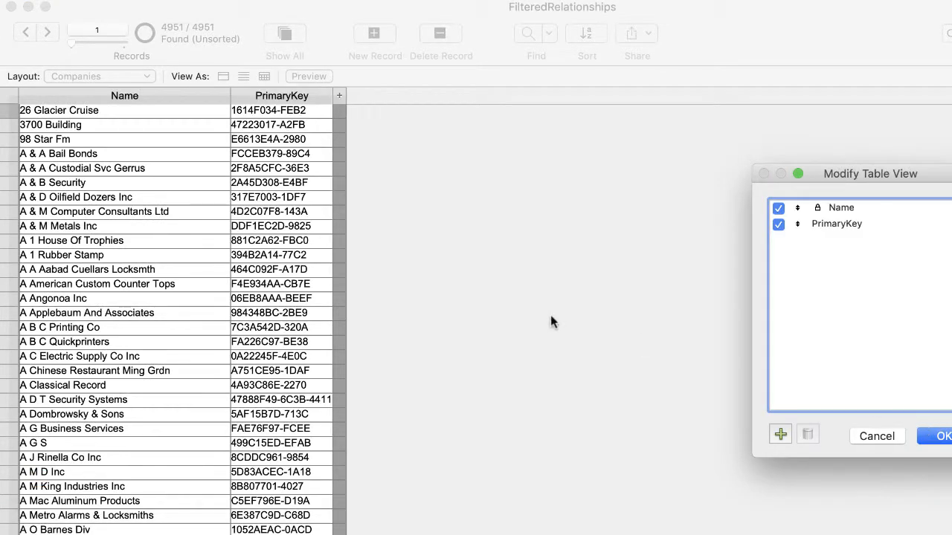
left_click(938, 436)
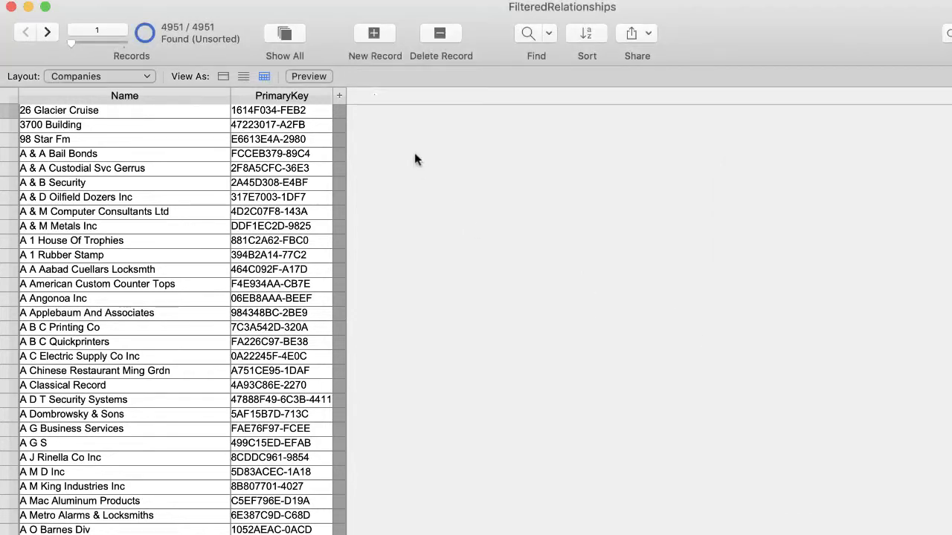
double_click(333, 95)
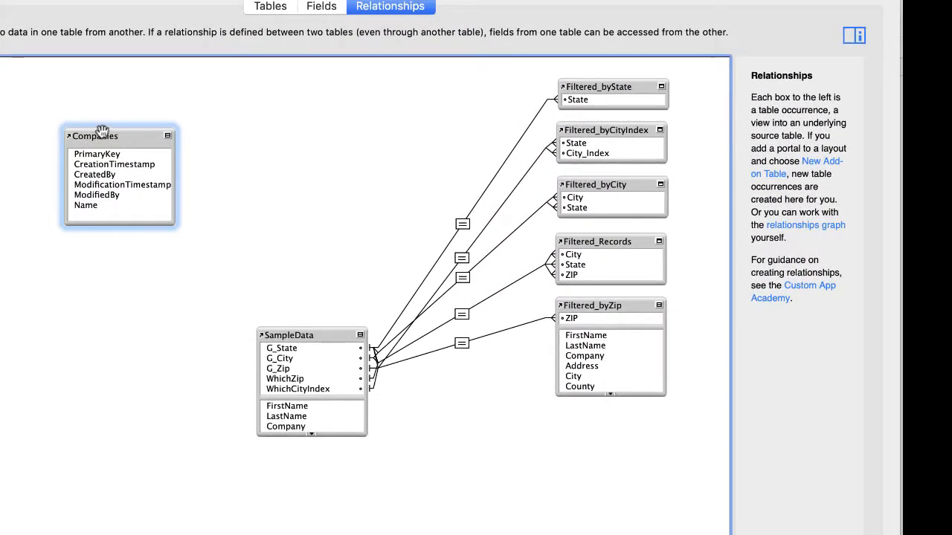
Step: Duplicate the Companies table occurrence below Filtered_byZip, rename it CompaniesBYName, and relate SampleData's Company field to its Name field
left_click_drag(99, 135, 592, 420)
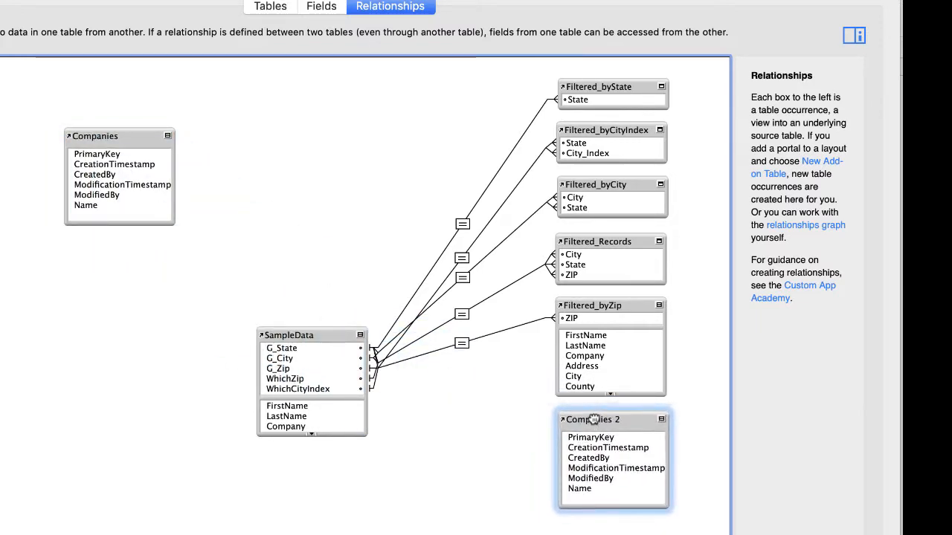
double_click(626, 421)
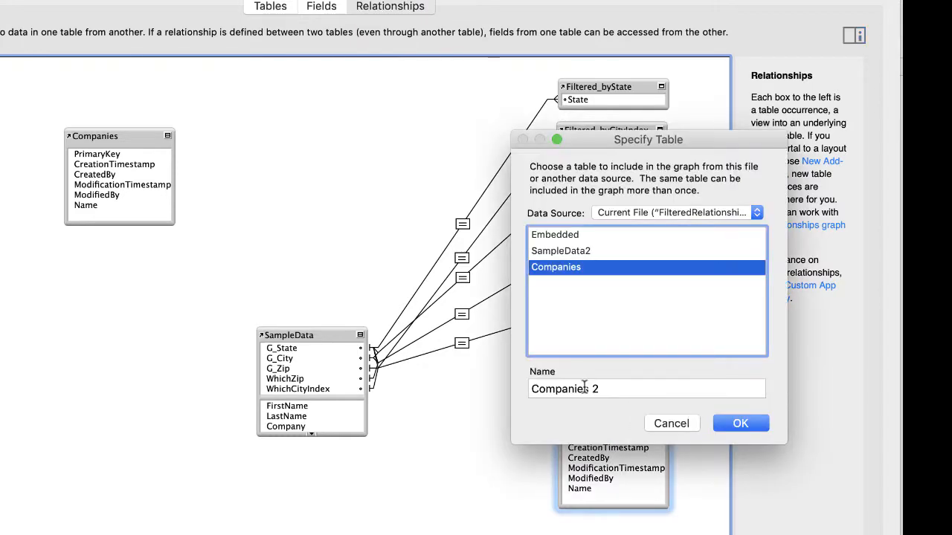
double_click(595, 388)
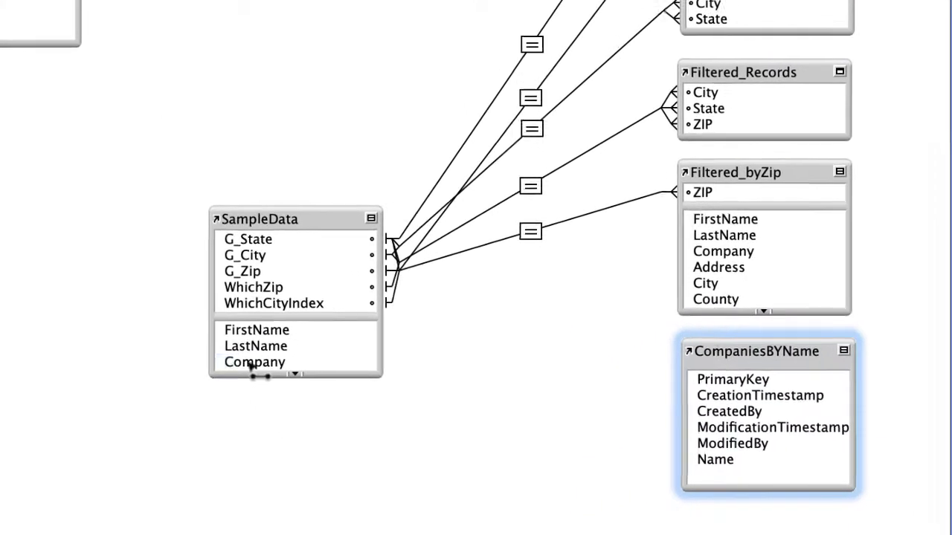
left_click_drag(284, 432, 607, 493)
left_click_drag(766, 461, 720, 458)
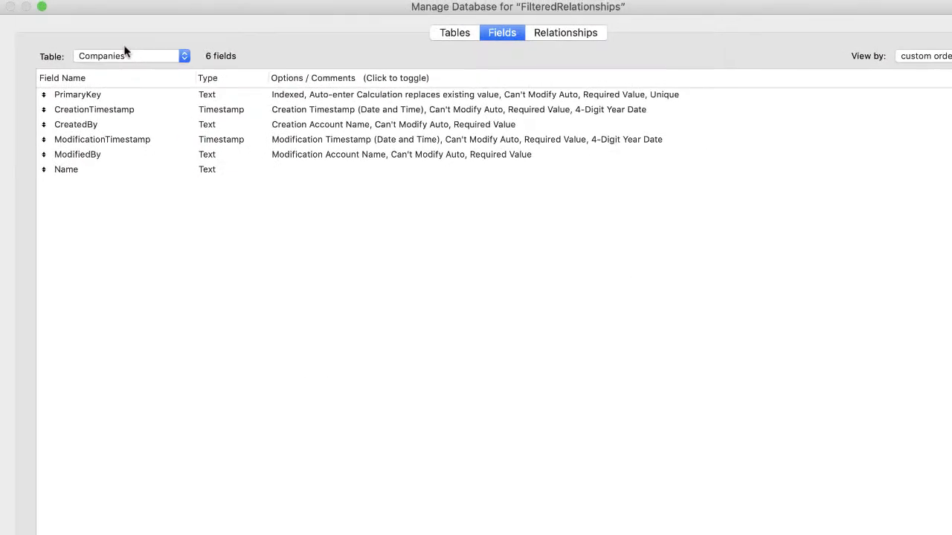
Step: Examine the CompanyID field in the SampleData2 table's field list
left_click(121, 54)
left_click(121, 43)
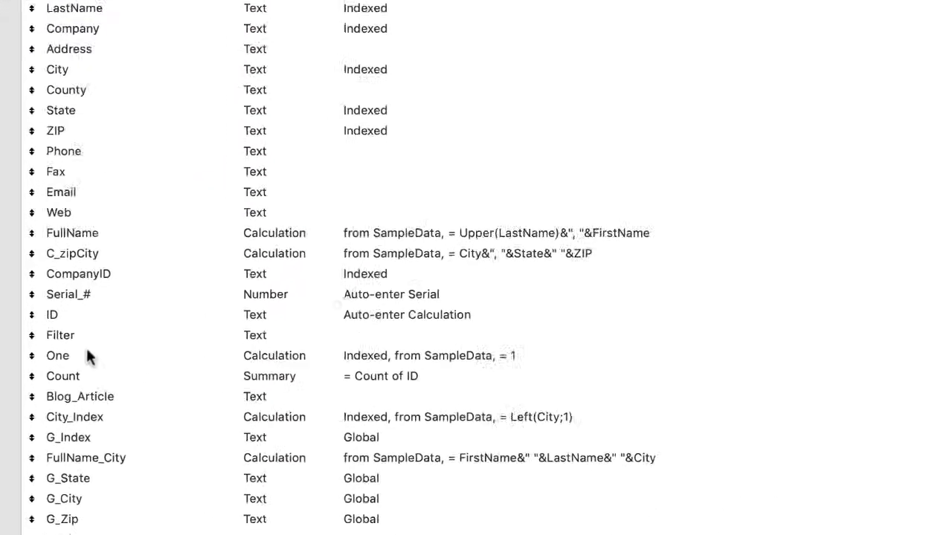
left_click(78, 273)
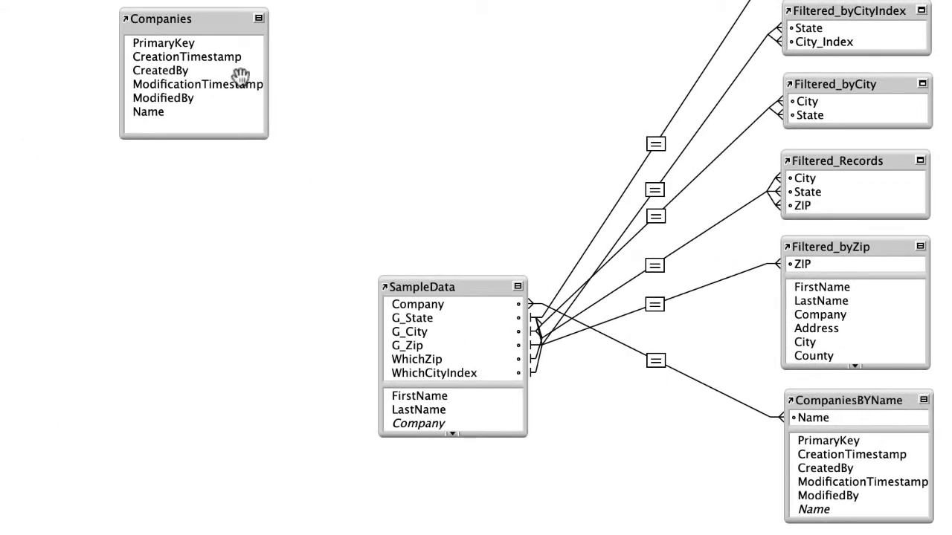
Step: Place the Companies table occurrence below CompaniesBYName and relate SampleData's CompanyID field to its PrimaryKey
left_click(157, 16)
left_click_drag(157, 19, 784, 361)
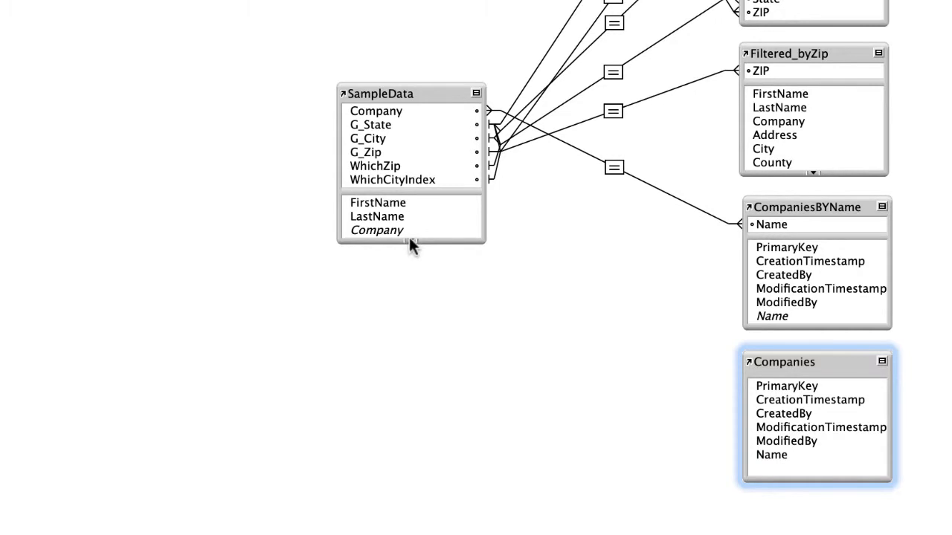
left_click_drag(410, 242, 410, 245)
left_click_drag(381, 202, 787, 379)
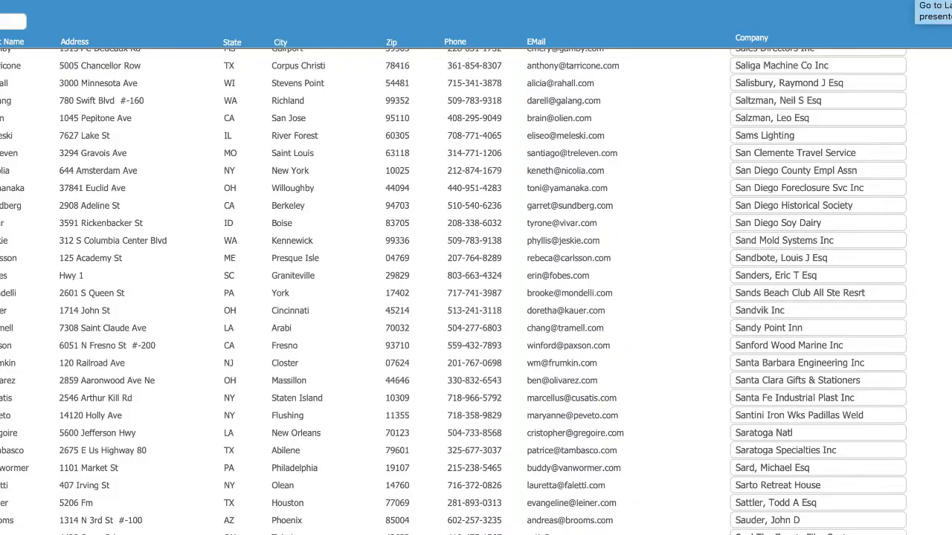
Step: Open the contact list layout for editing and extend its width to make room beyond the Company field
left_click(917, 0)
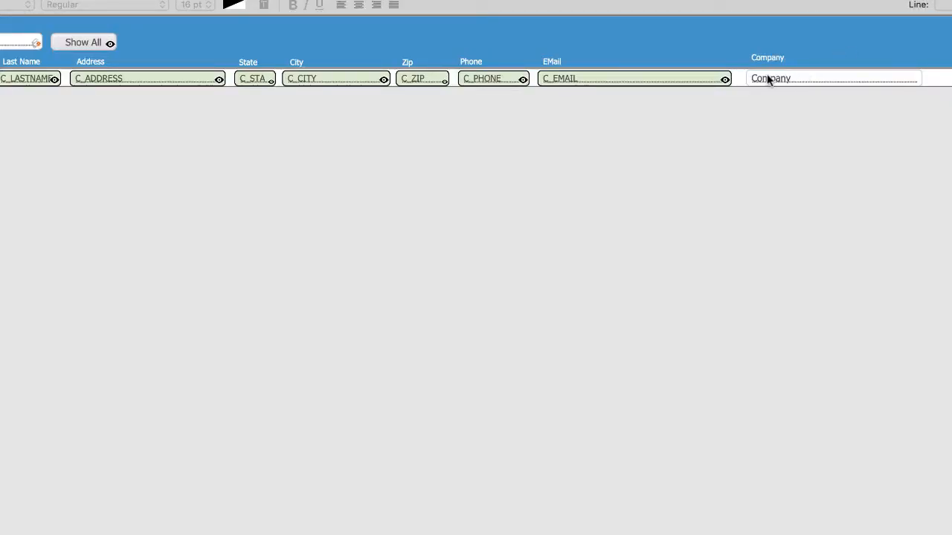
scroll(767, 77, "right", 5)
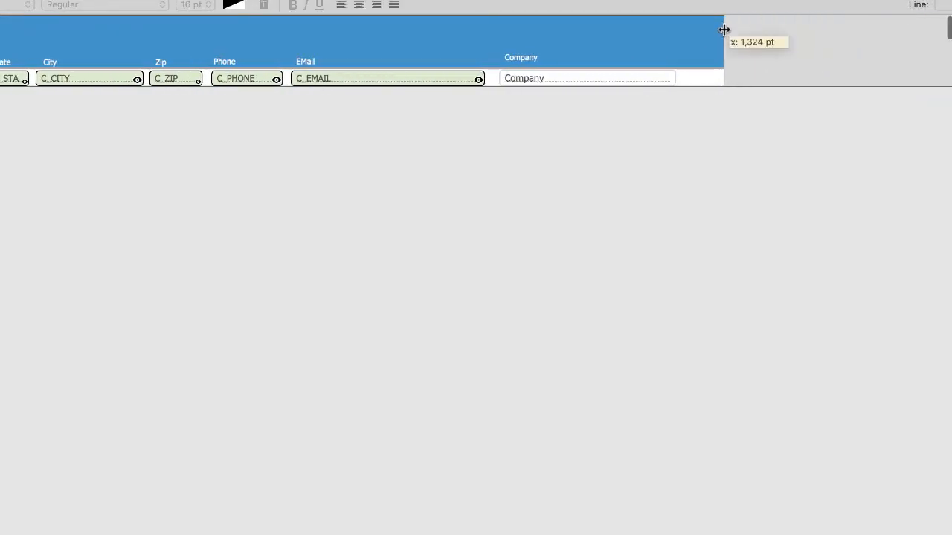
left_click_drag(724, 29, 828, 32)
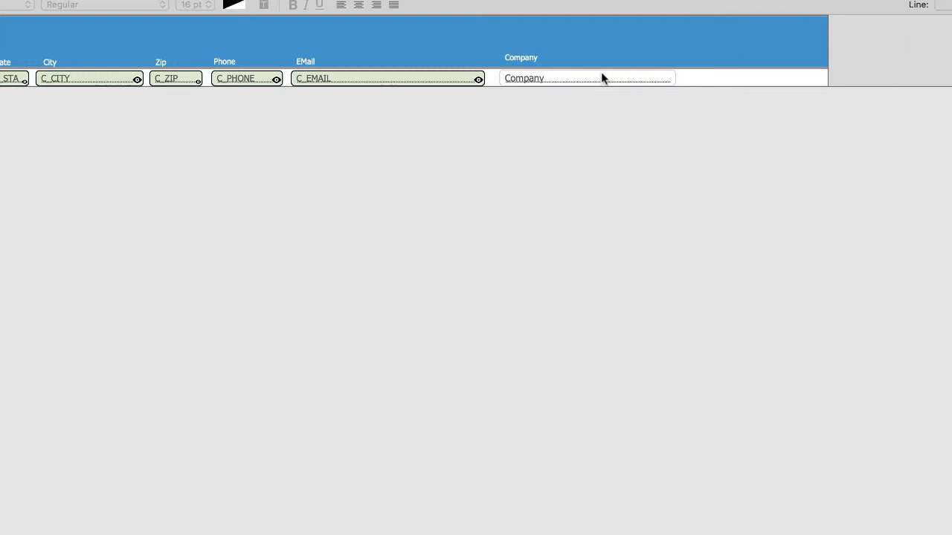
Step: Duplicate the Company field beside the original, enlarging the layout to fit, and assign the copy to the CompanyID field
left_click_drag(571, 78, 752, 81)
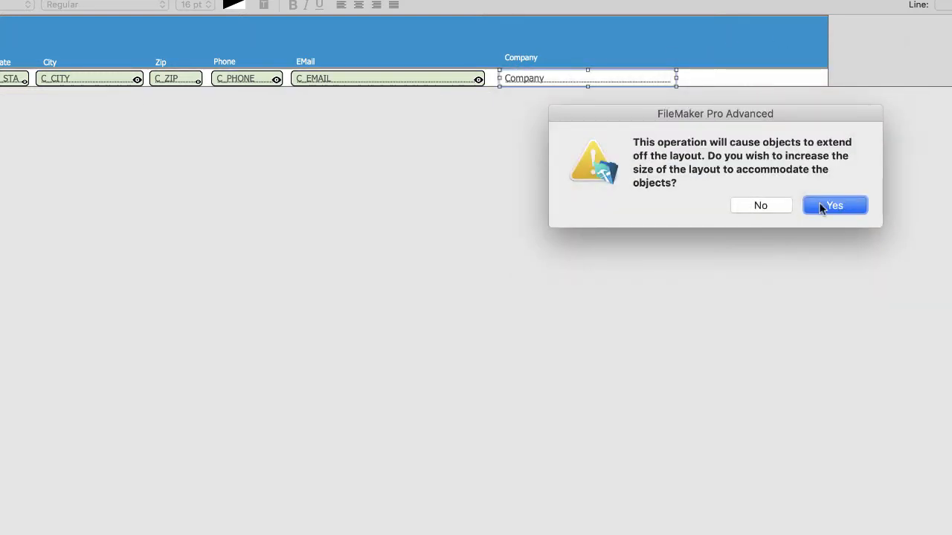
left_click(839, 206)
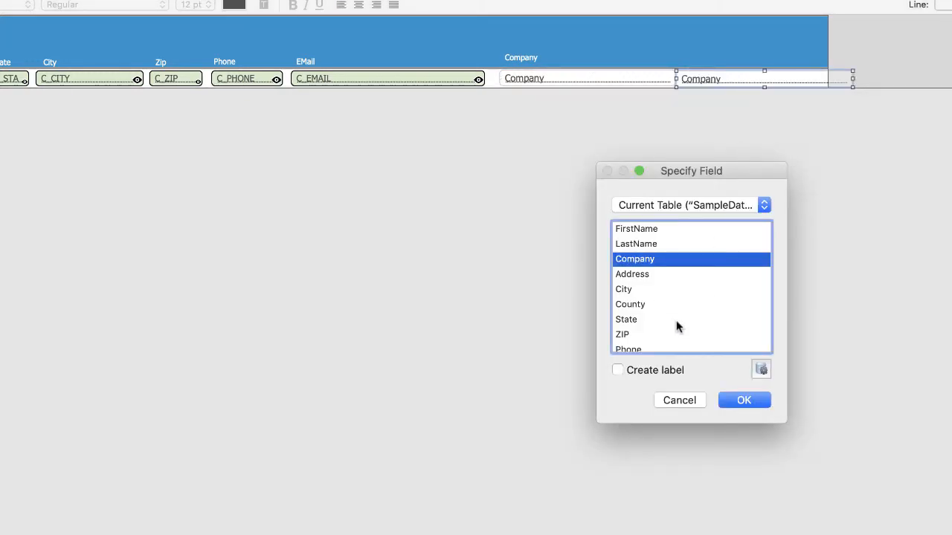
scroll(676, 327, "down", 5)
left_click(629, 307)
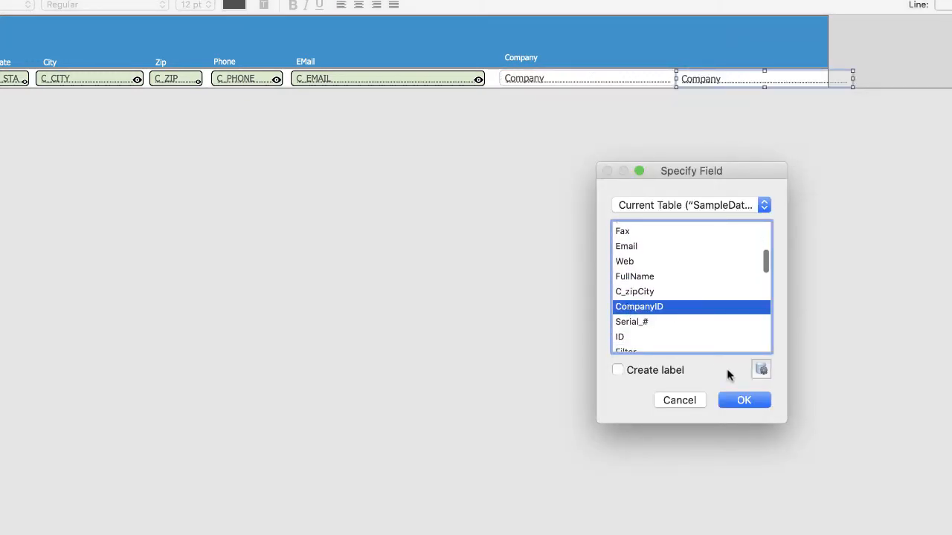
left_click(742, 398)
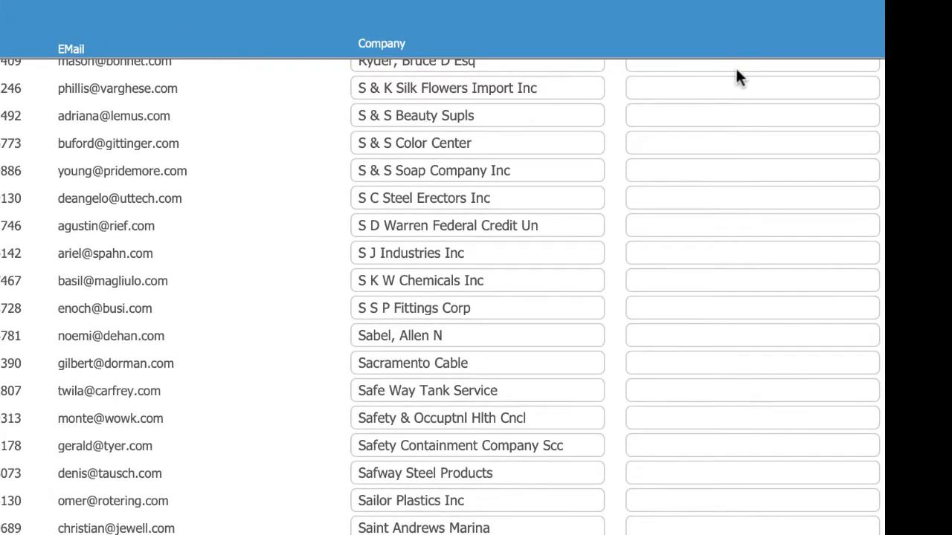
Step: Replace the contents of CompanyID in all records of the found set with the calculated result CompaniesBYName::PrimaryKey
left_click(697, 88)
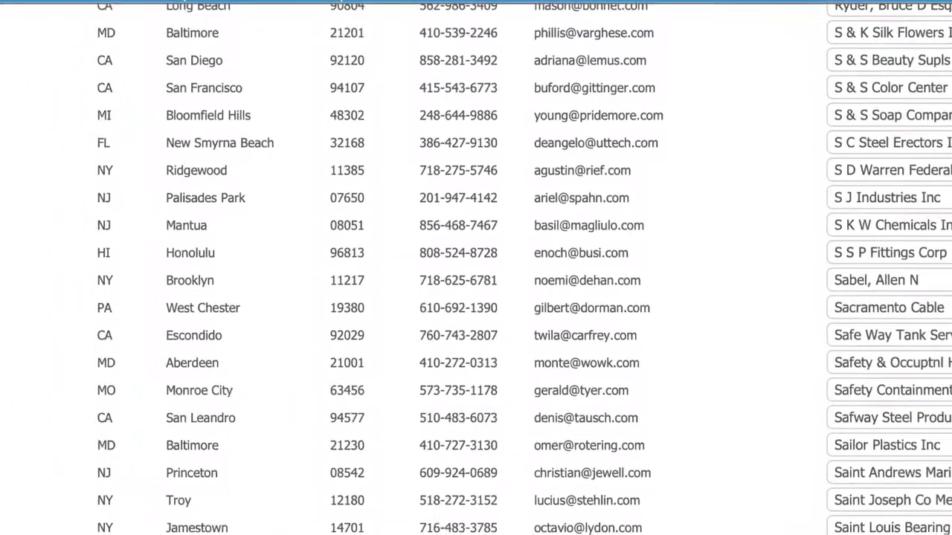
key("super+equal")
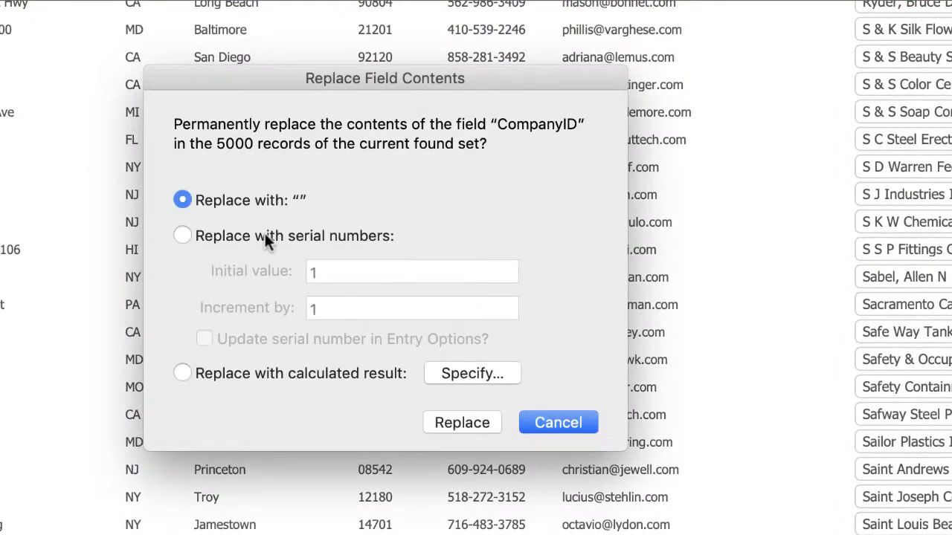
left_click(472, 373)
left_click(104, 70)
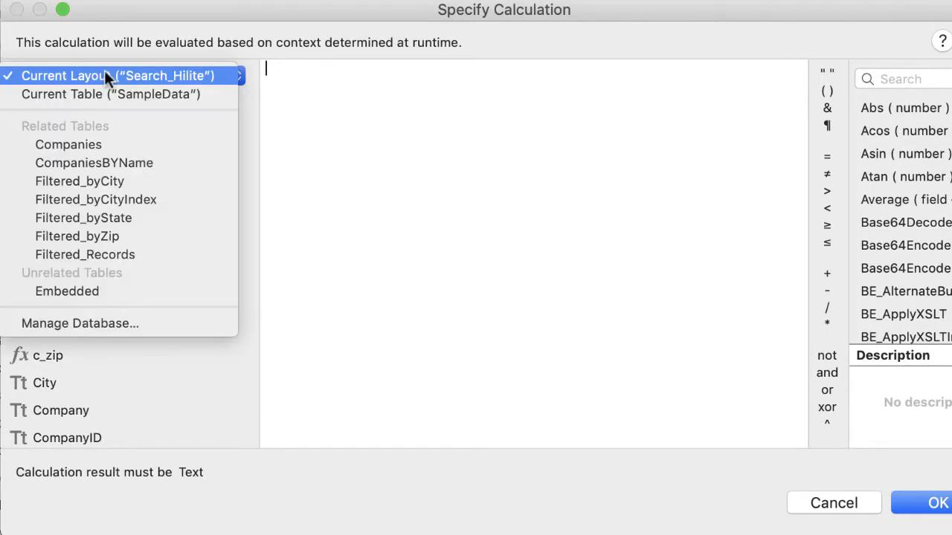
left_click(115, 162)
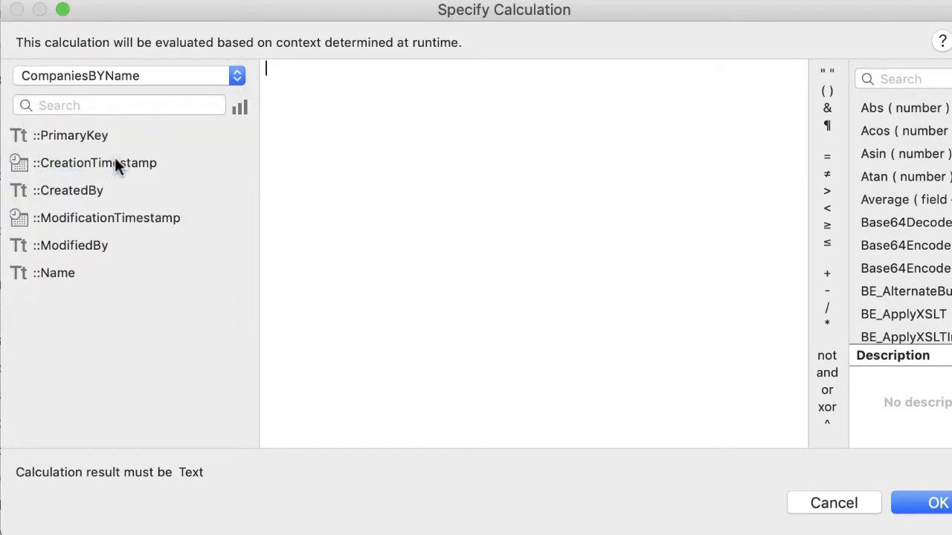
double_click(71, 132)
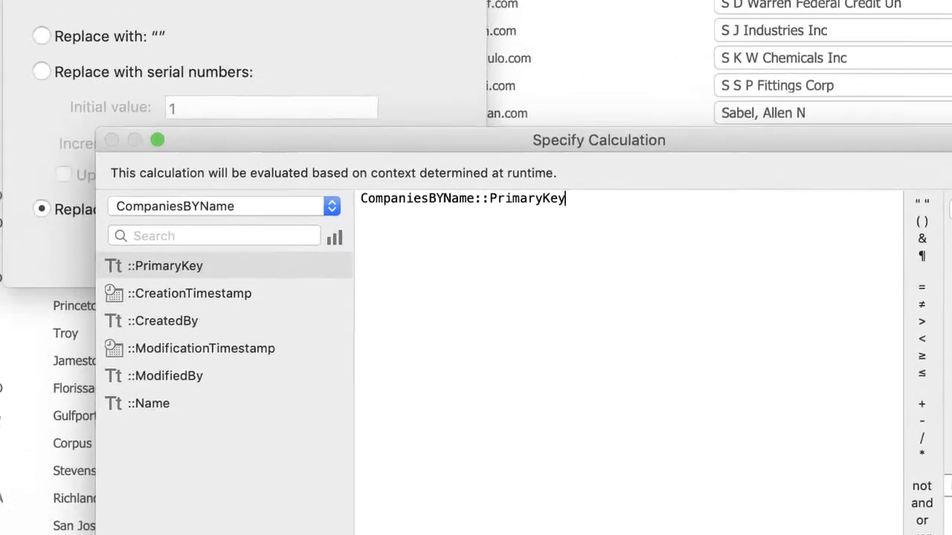
left_click(939, 504)
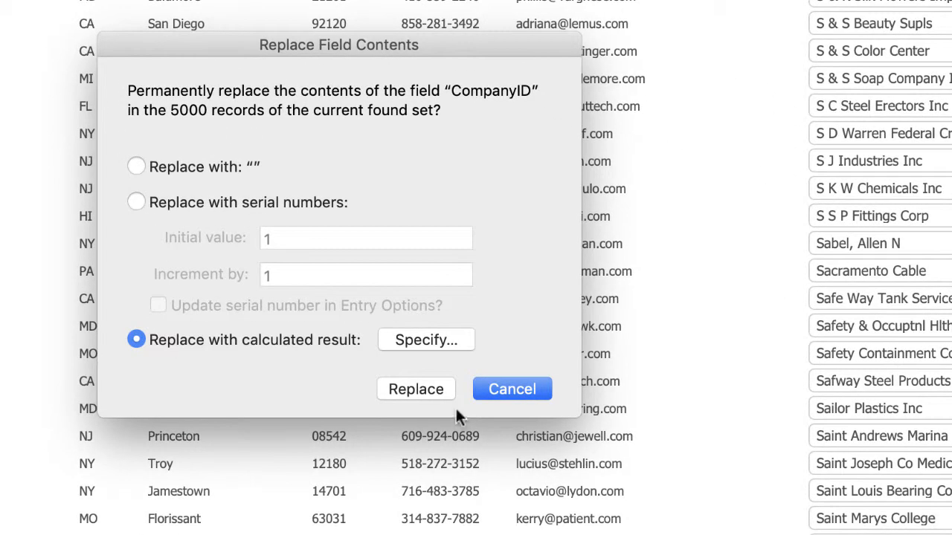
left_click(410, 388)
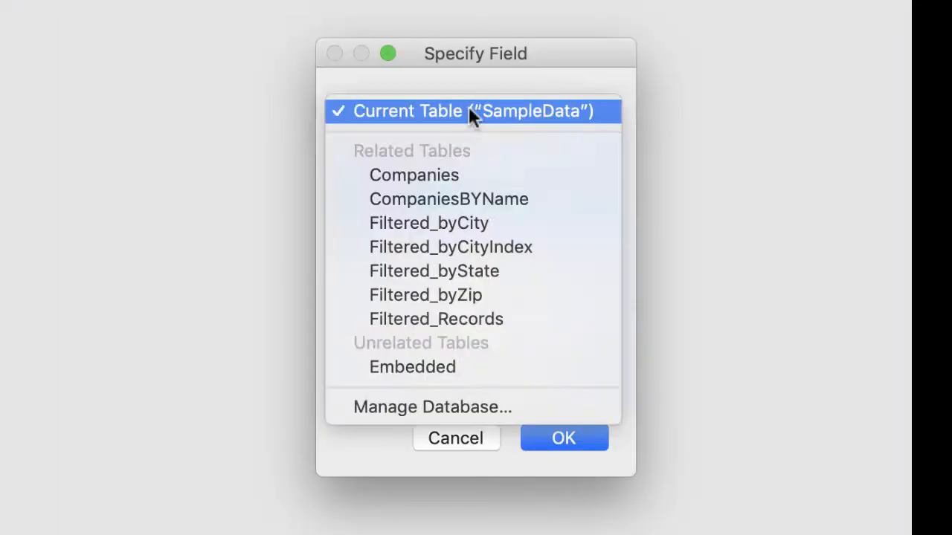
Step: Place the Name field from the related Companies table on the layout over the Email field and view the records
left_click(431, 175)
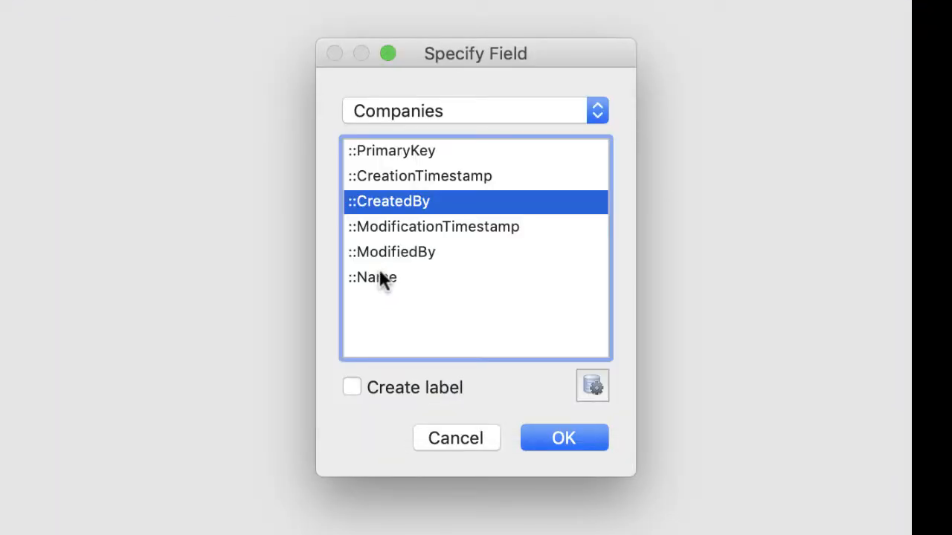
left_click(381, 277)
left_click(568, 438)
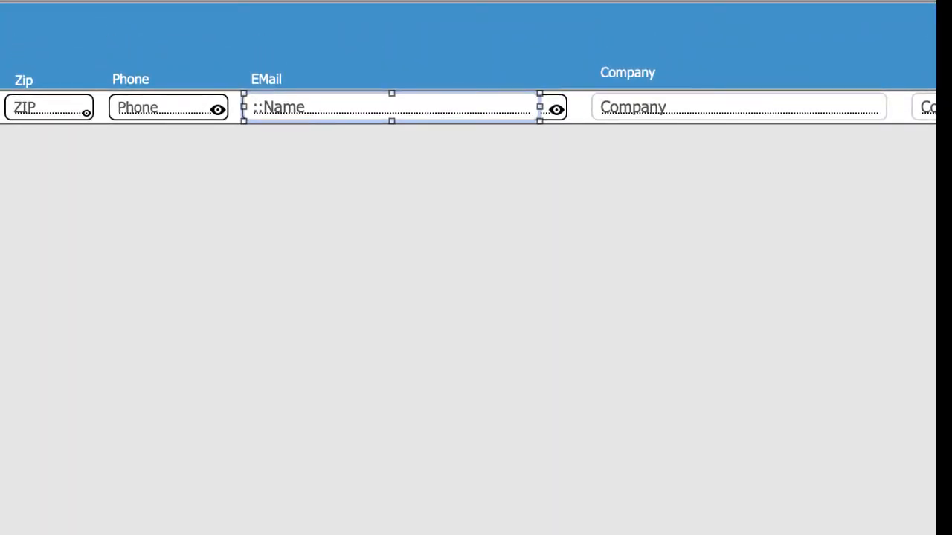
key("ctrl+b")
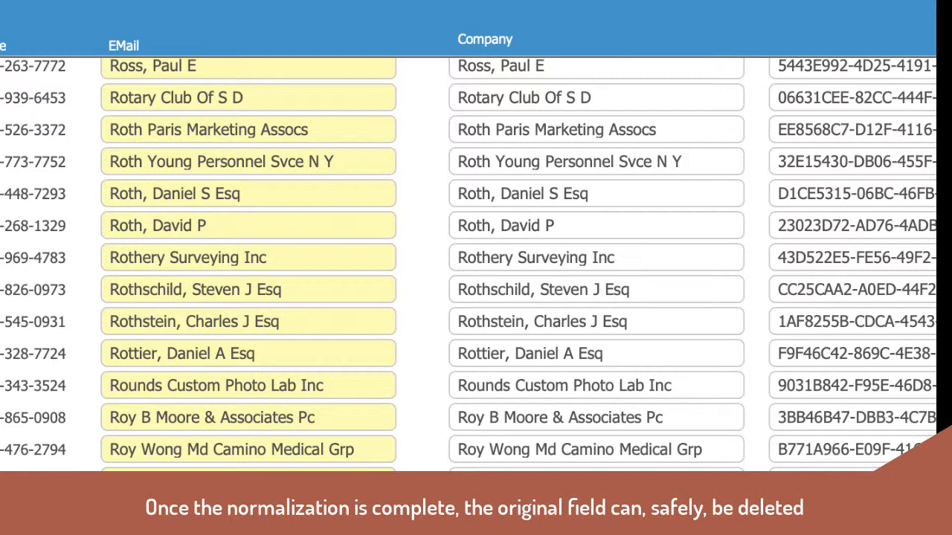
Step: Delete the original Company field from the layout, move the related Name field into its place under the Company heading, and view the records
key("super+l")
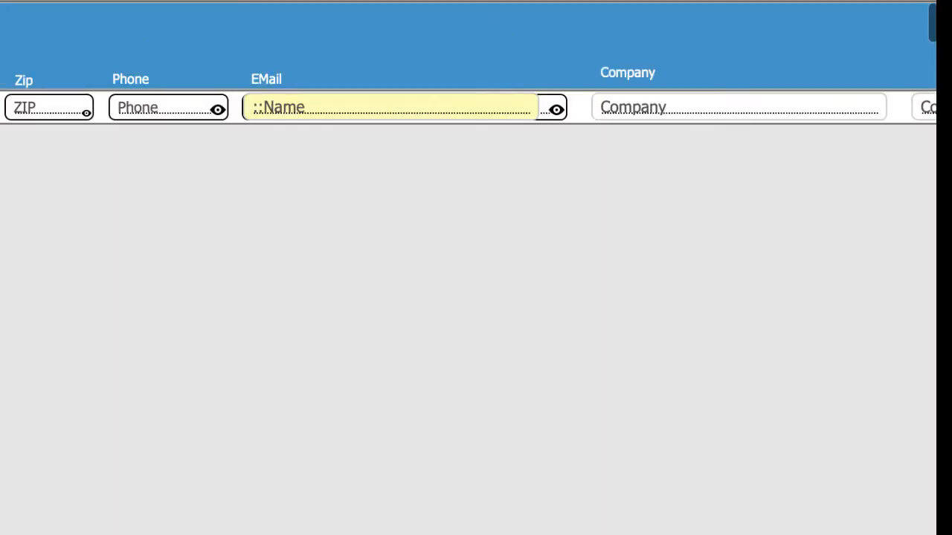
left_click(406, 111)
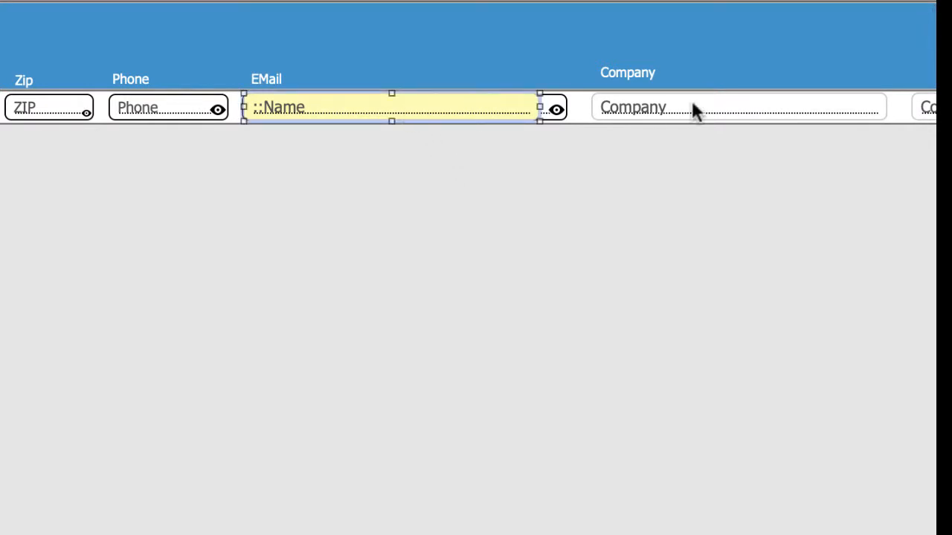
left_click(672, 107)
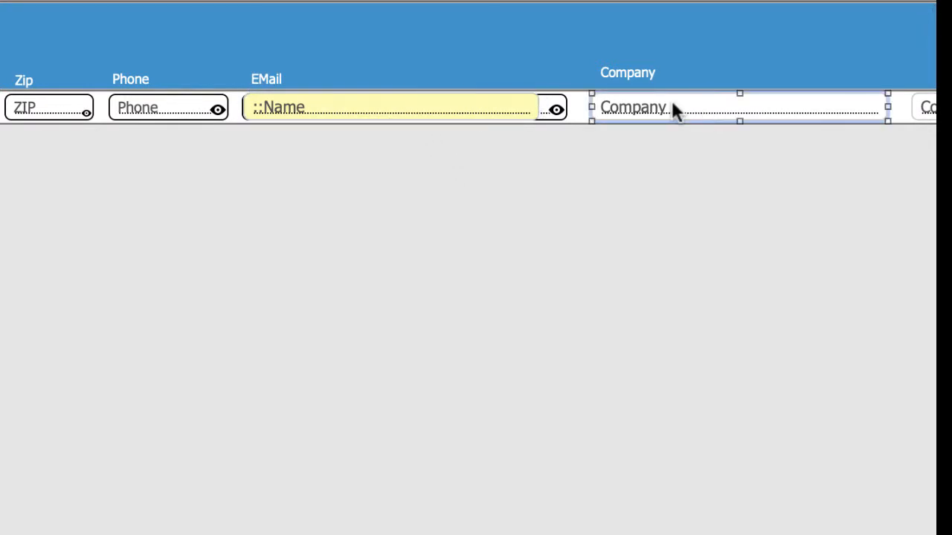
key("Delete")
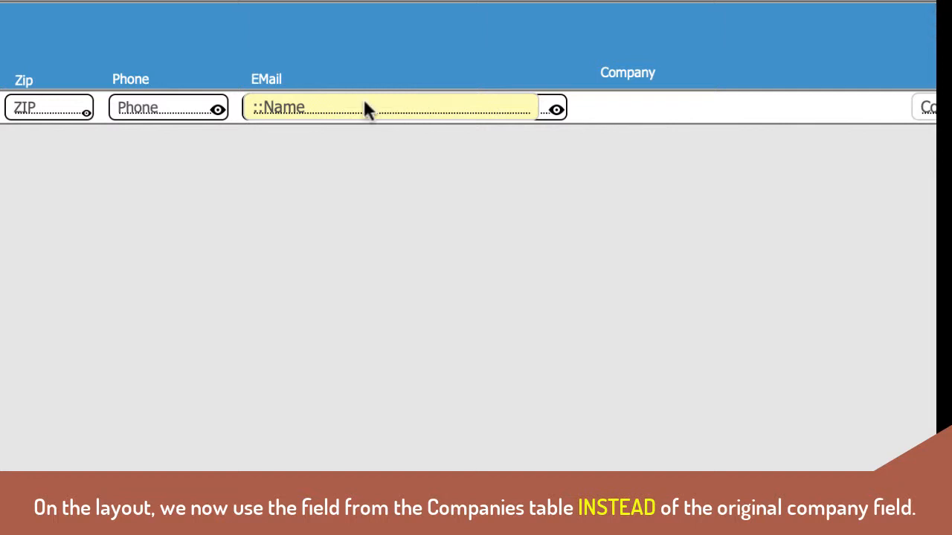
left_click_drag(364, 108, 712, 113)
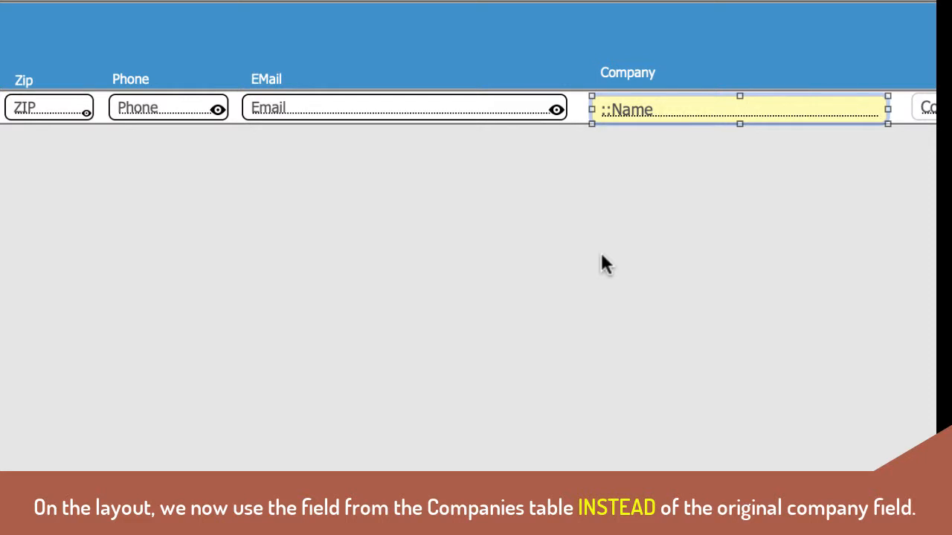
key("super+b")
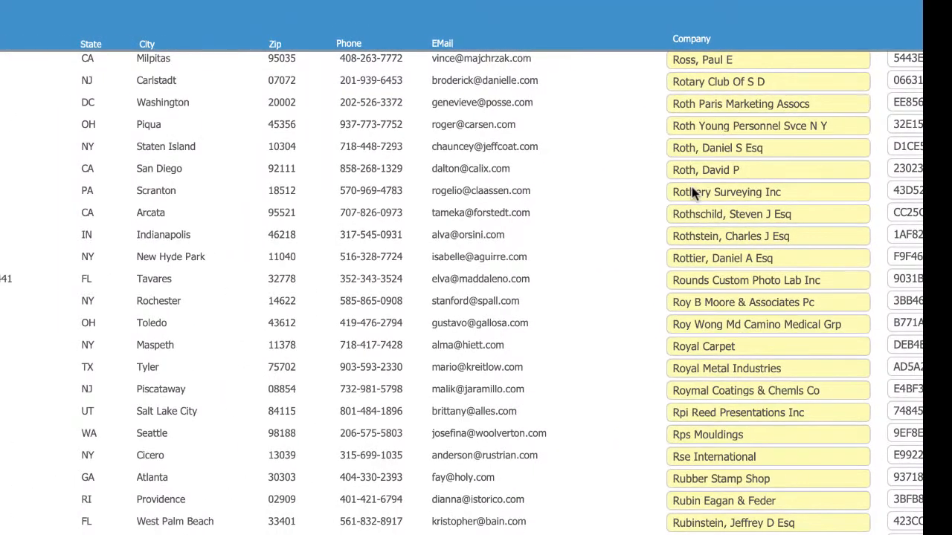